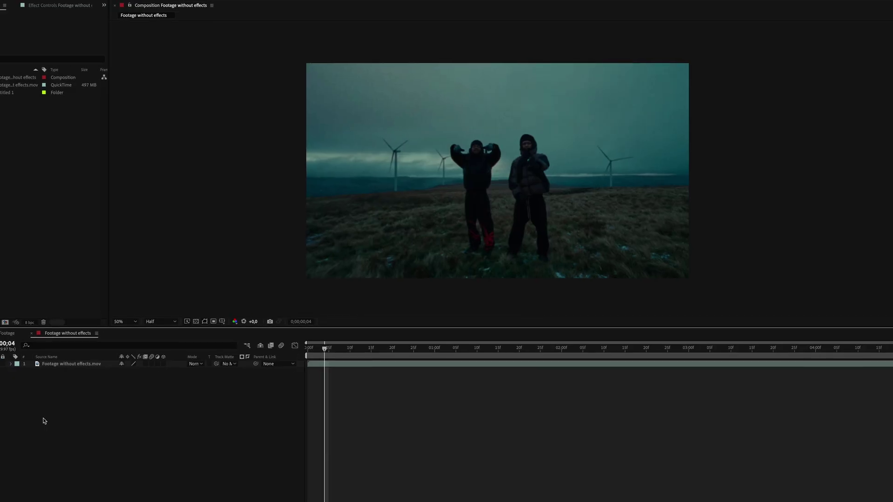
Add a new adjustment layer over the footage and apply Invert to it
right_click(44, 421)
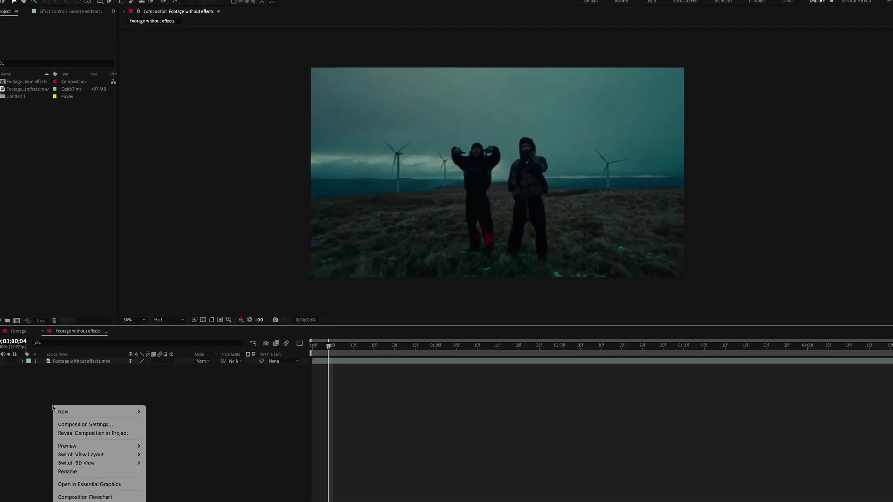
mouse_move(53, 416)
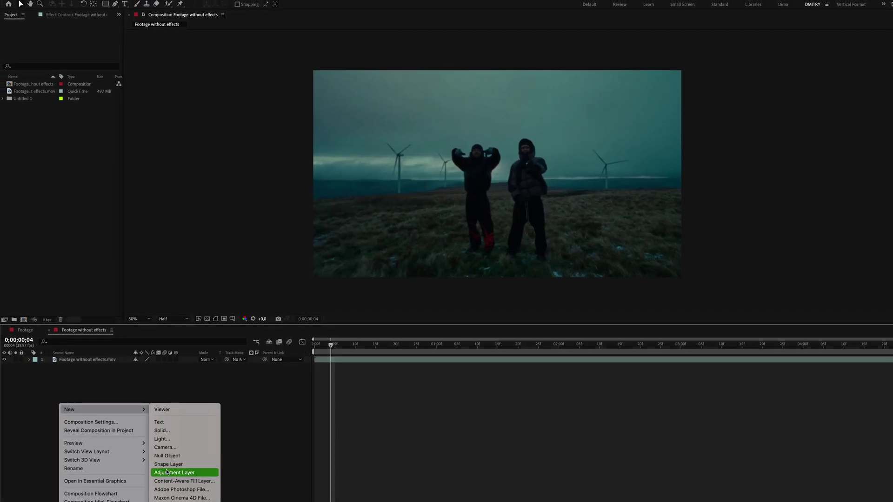
left_click(167, 473)
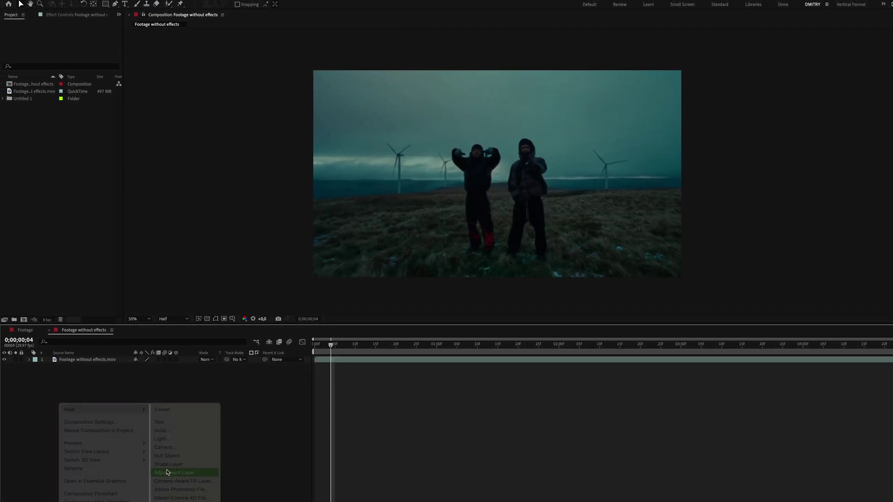
key("ctrl+space")
type("inv")
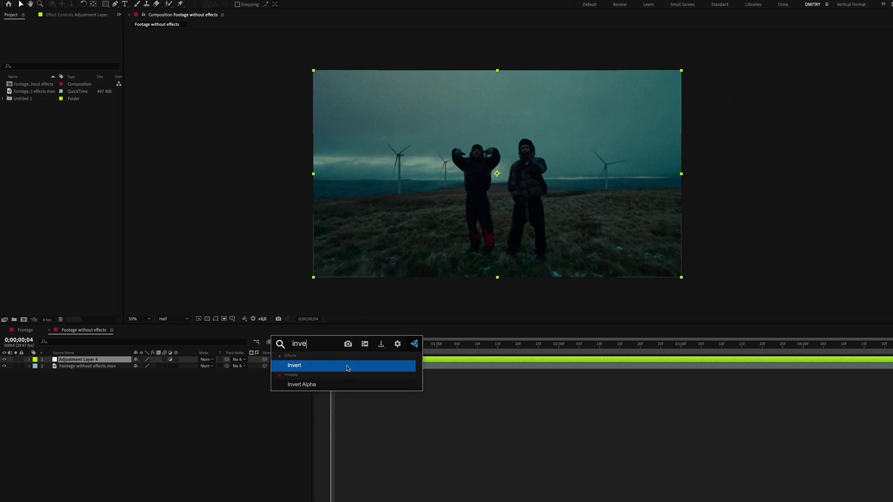
left_click(347, 368)
Add Tint under Invert and map white to light blue #B2E9FC
key("ctrl+space")
type("tint")
left_click(221, 201)
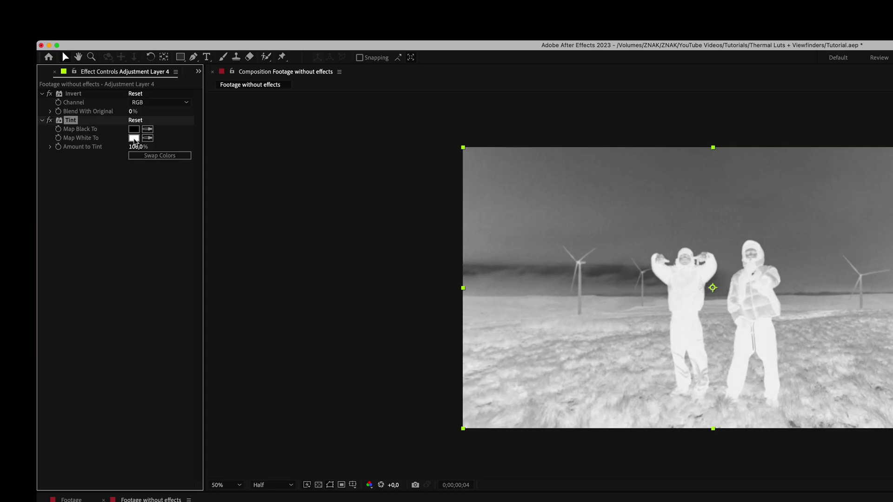
left_click(71, 63)
type("B2E9FC")
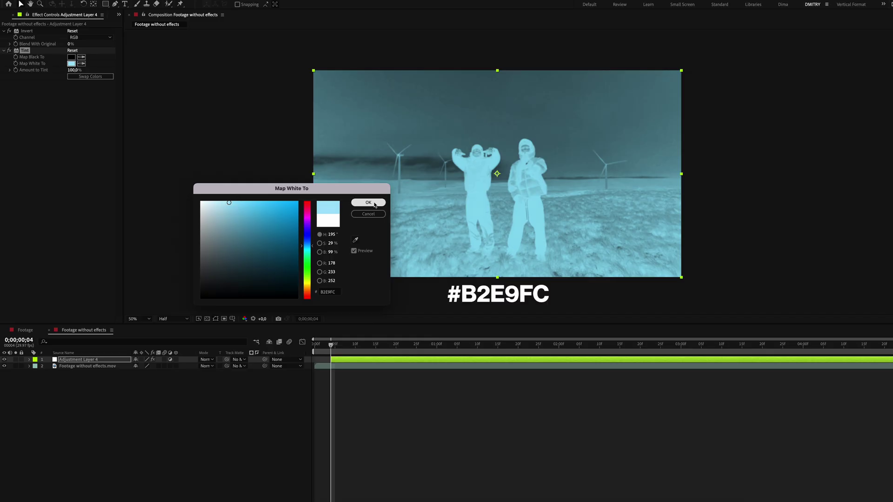
left_click(368, 203)
key("ctrl+space")
Apply Lumetri Color and load a STUDIOZNAK thermal .CUBE file as the Basic Correction Input LUT
type("lumet")
left_click(53, 169)
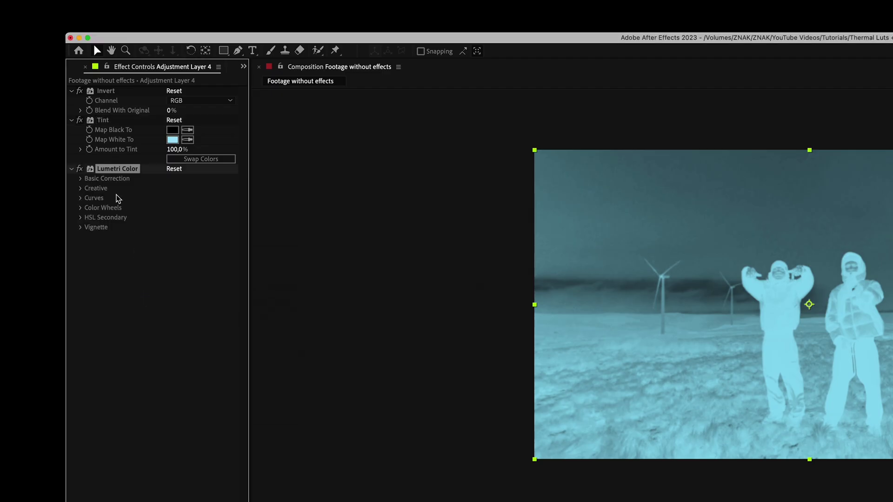
left_click(81, 179)
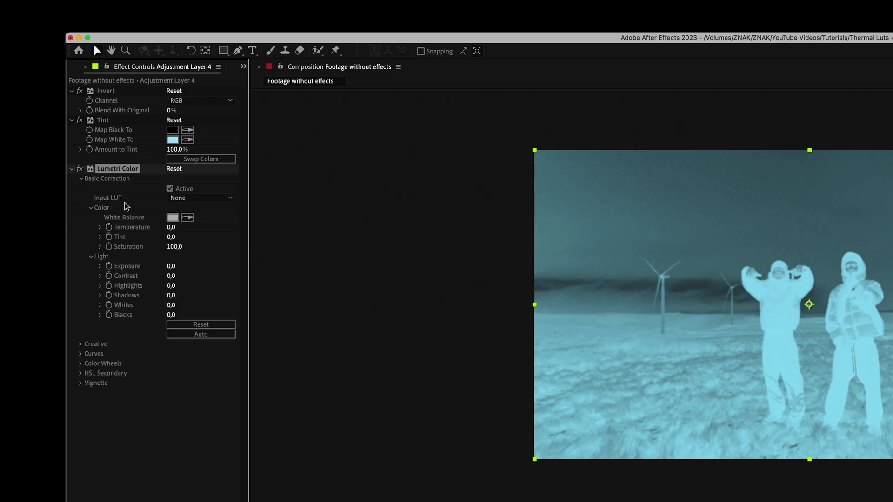
left_click(181, 200)
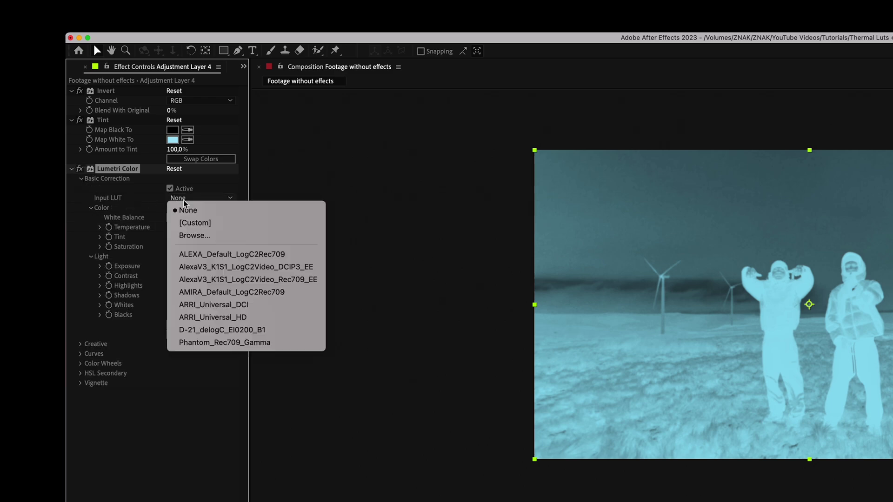
left_click(199, 236)
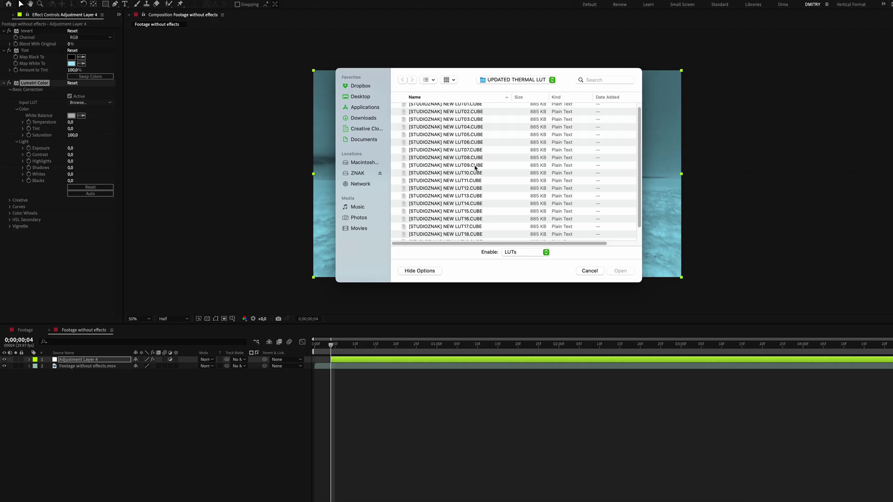
double_click(474, 166)
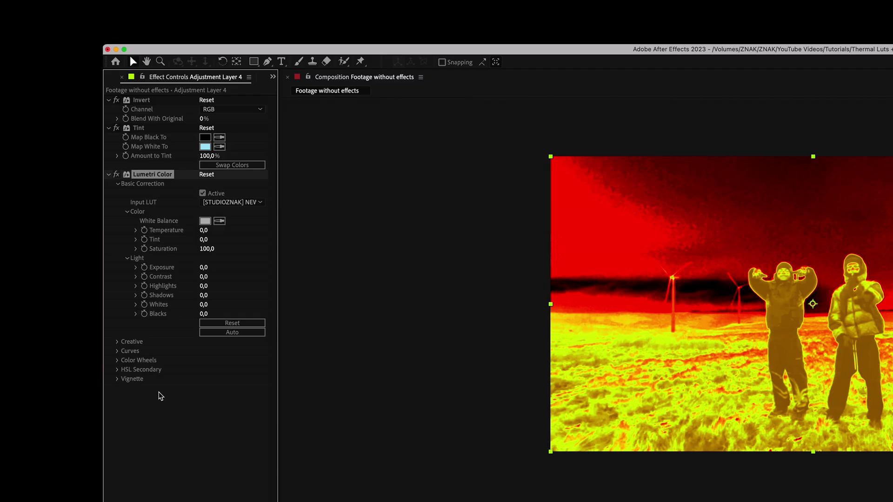
key("ctrl+space")
Apply Curves, move it directly under Tint, and drag the RGB curve down for deep reds
type("curves")
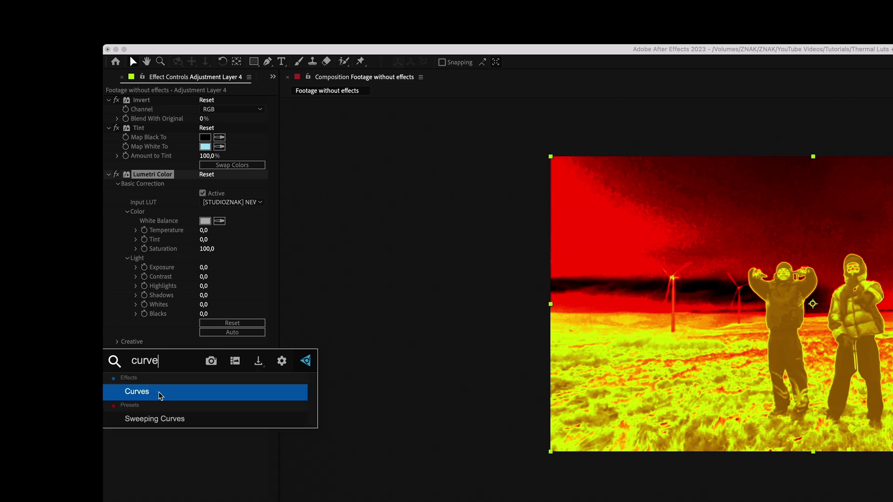
key("Return")
scroll(154, 375, "up", 3)
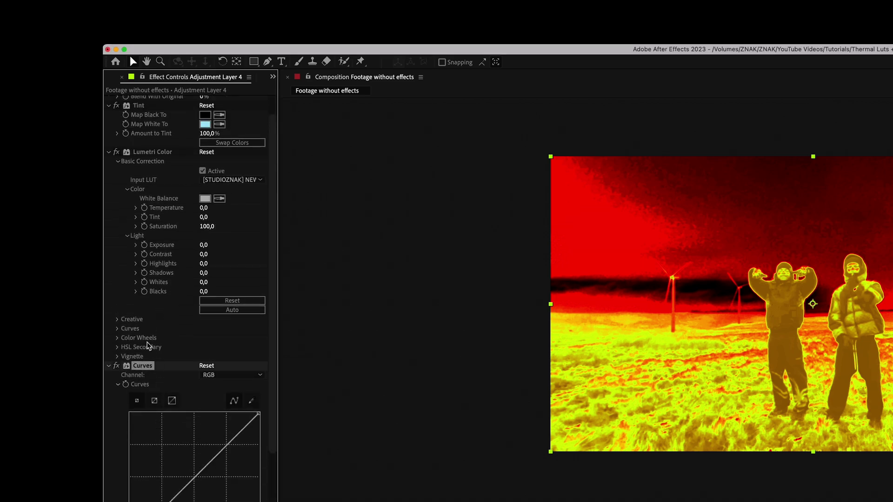
left_click_drag(146, 367, 149, 151)
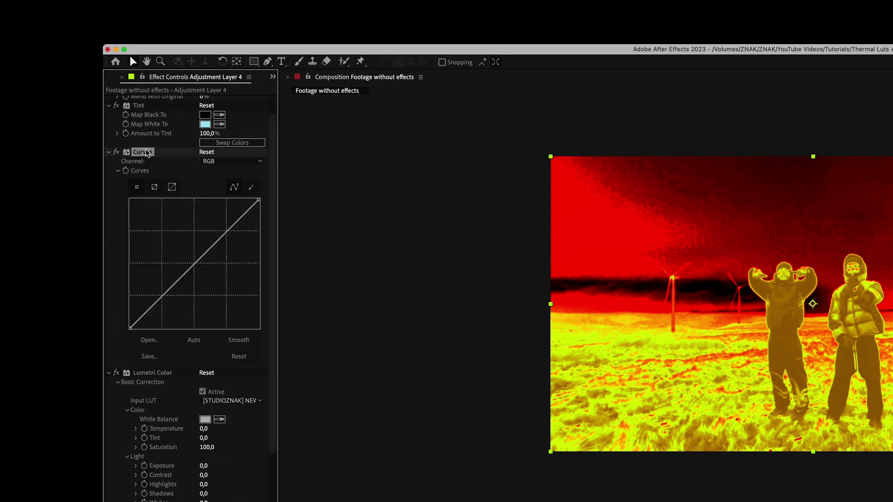
left_click_drag(164, 294, 170, 304)
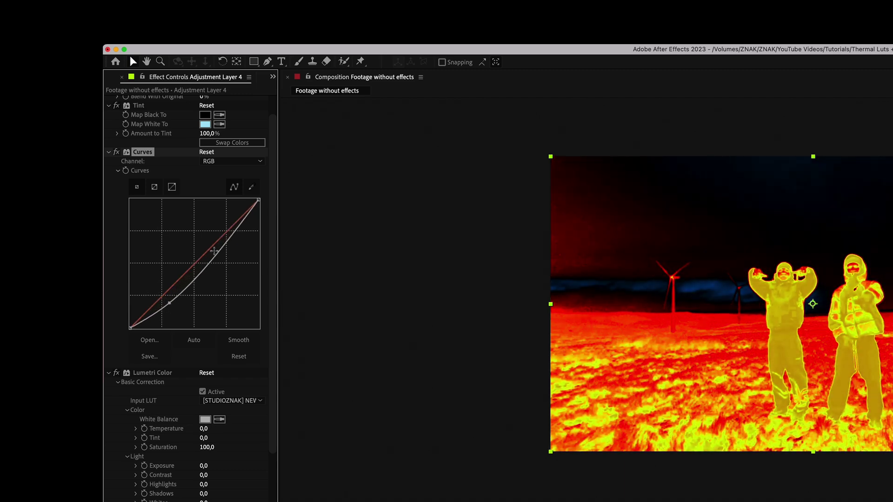
left_click_drag(226, 244, 234, 250)
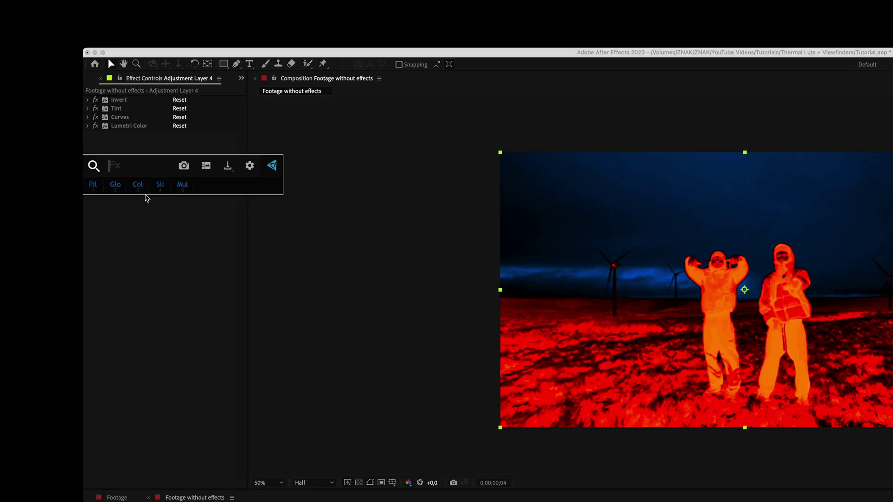
Apply Add Grain with its Viewing Mode set to Final Output
type("add")
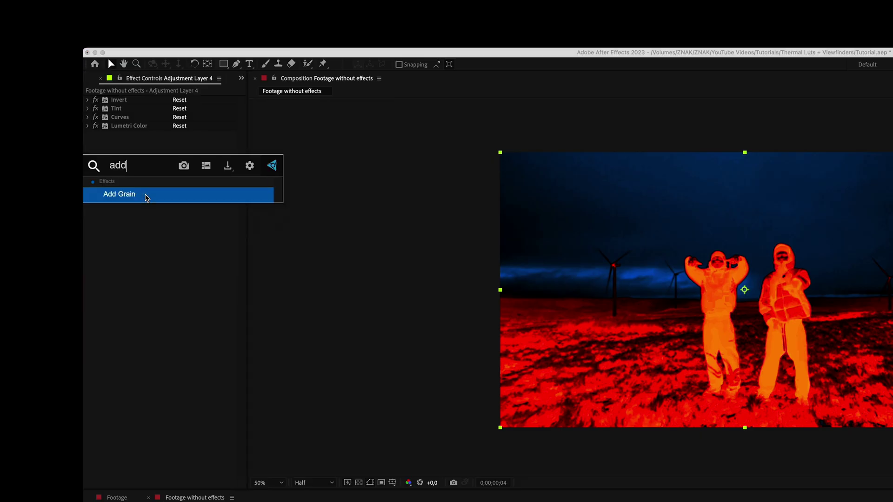
left_click(147, 197)
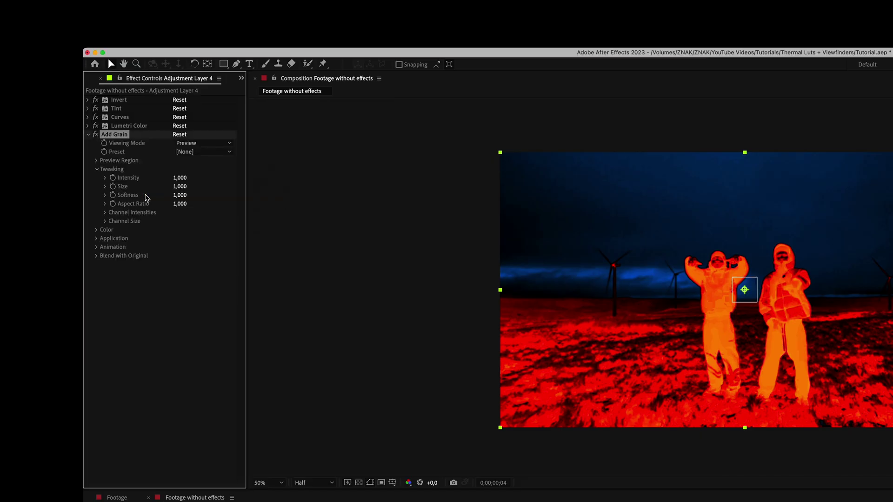
left_click(188, 143)
left_click(195, 174)
Apply Fast Box Blur with Blur Radius 1 and 1 iteration
key("ctrl+space")
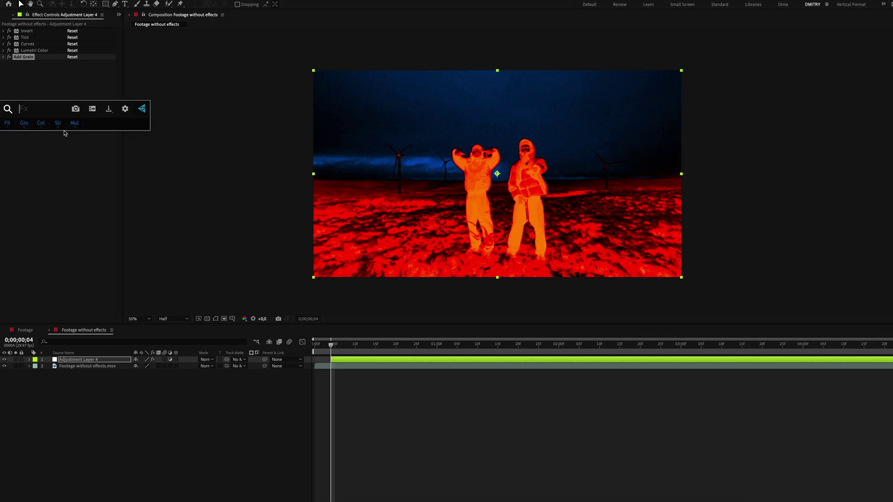
type("fas")
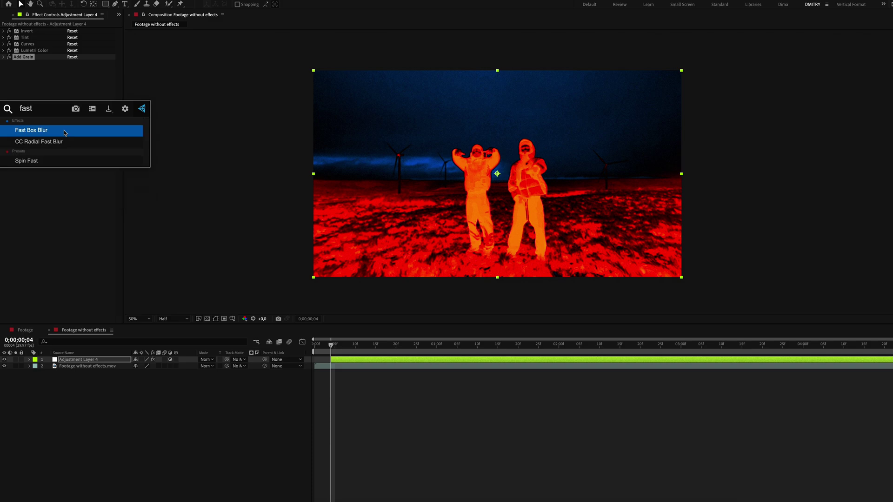
left_click(65, 133)
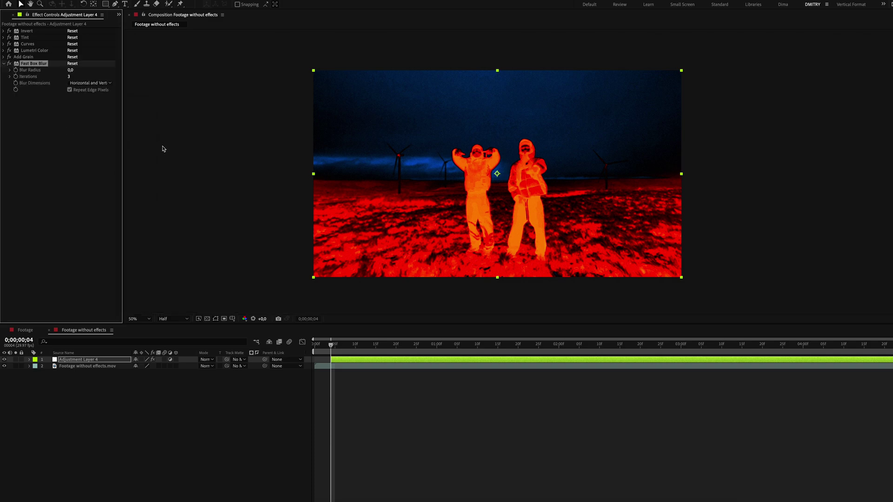
left_click(70, 69)
type("1")
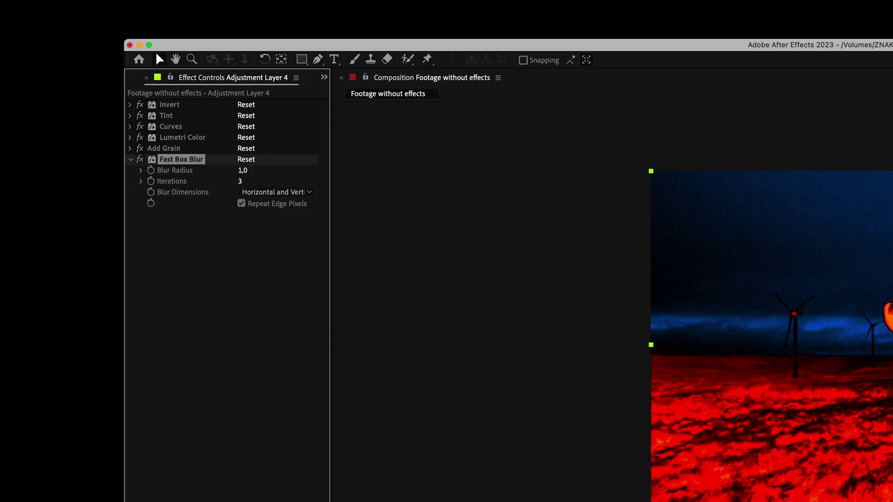
left_click(243, 182)
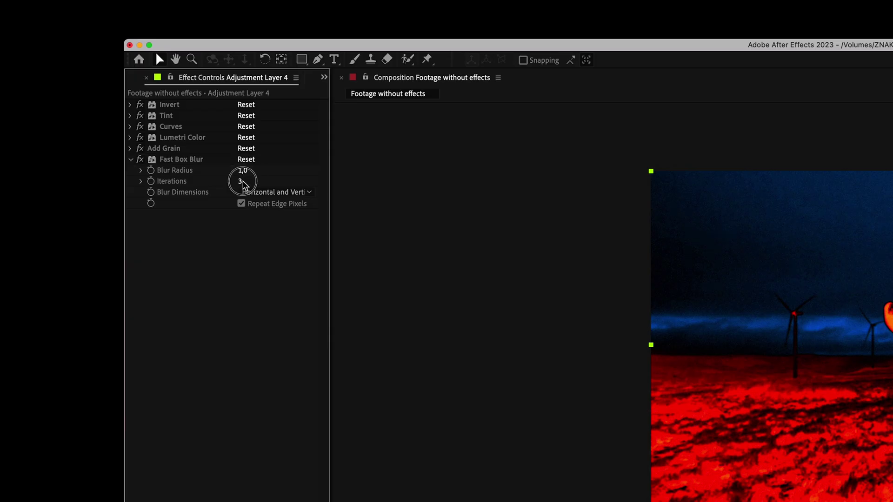
key("Return")
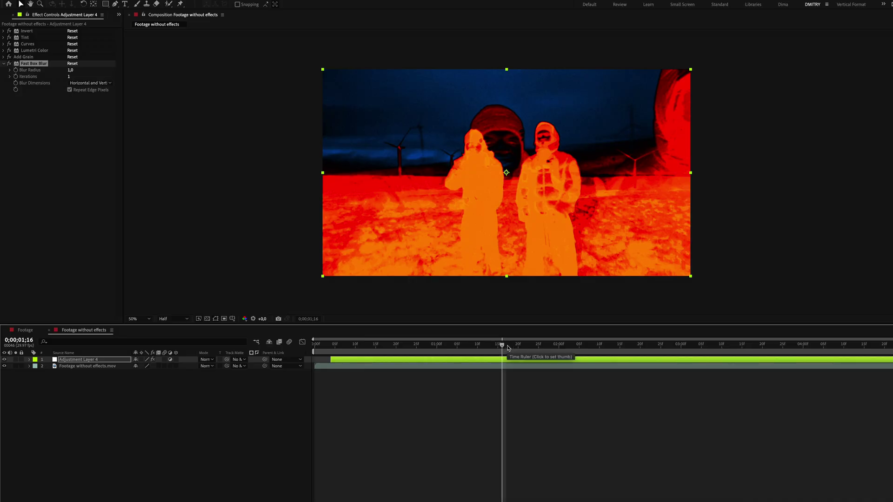
Split the adjustment layer, delete the extra part, and shift the thermal copy to the later shot
key("ctrl+shift+d")
key("Delete")
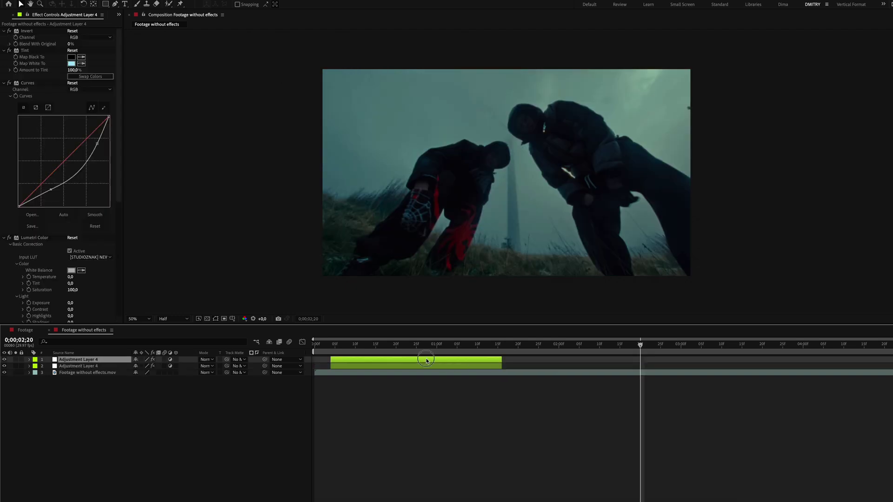
left_click_drag(424, 360, 729, 361)
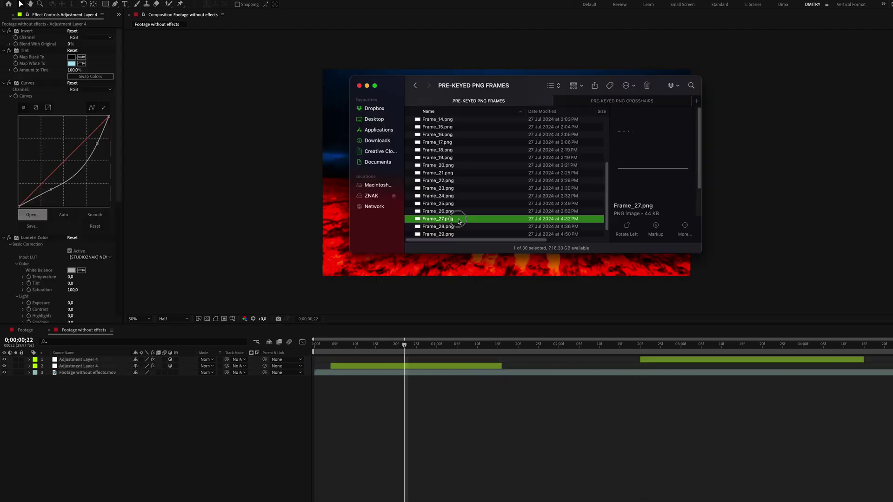
Add Frame_27.png, split it at 0;00;01;16, and start its second clip at the later shot
left_click_drag(458, 220, 93, 366)
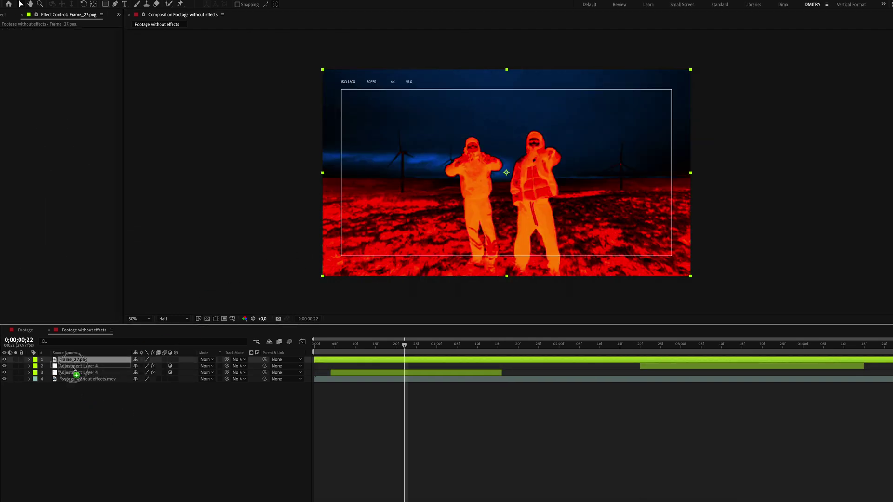
left_click(506, 345)
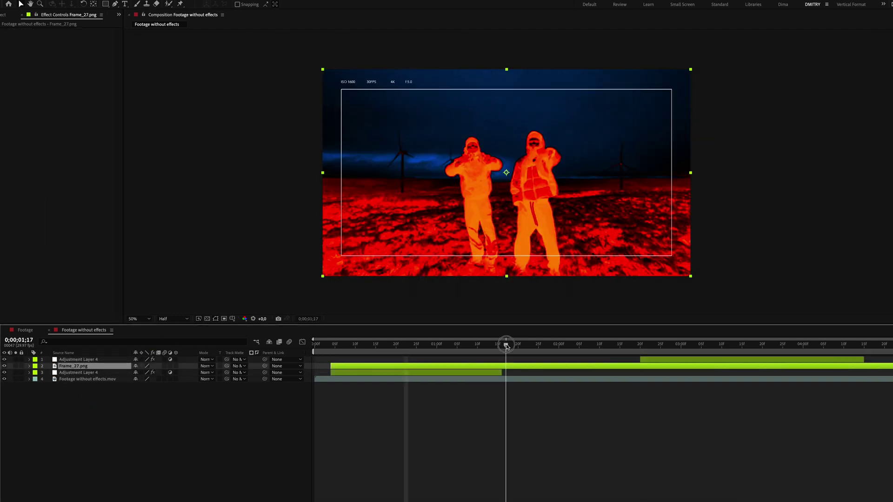
key("ctrl+shift+d")
left_click(640, 346)
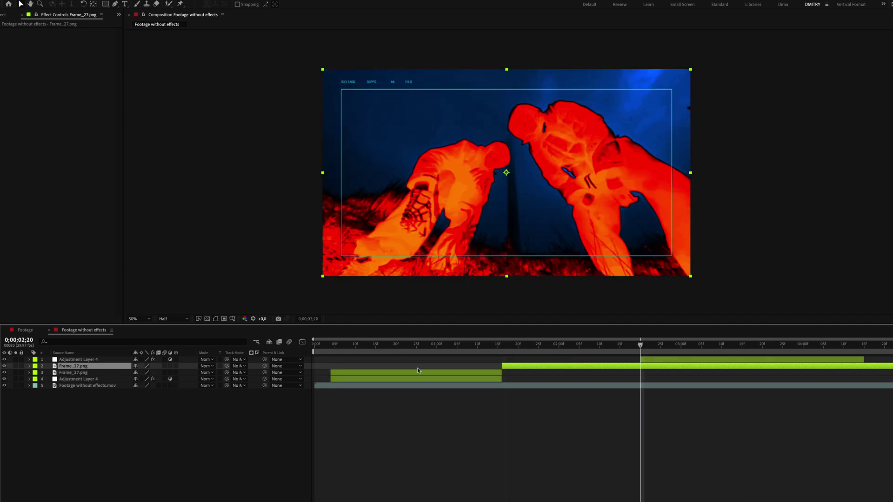
left_click_drag(503, 367, 629, 373)
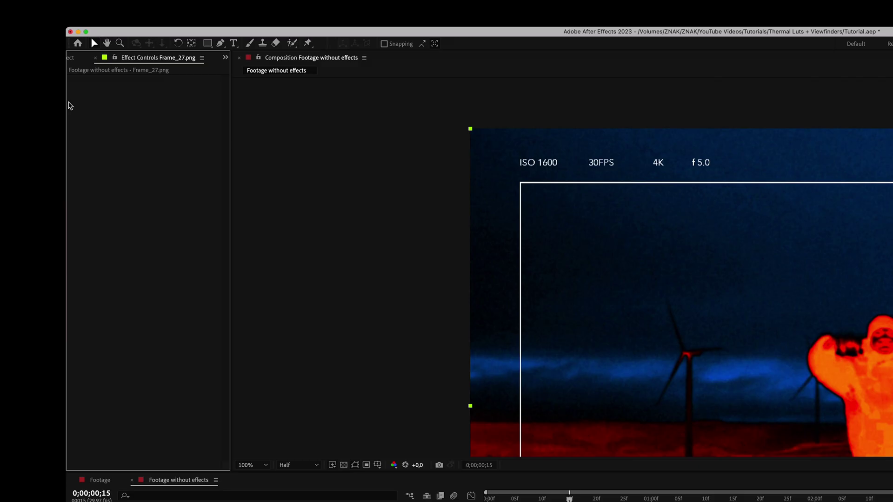
key("ctrl+space")
Apply Deep Glow to the Frame_27 viewfinder with Exposure 0.60 and Radius 50
type("deep")
left_click(110, 157)
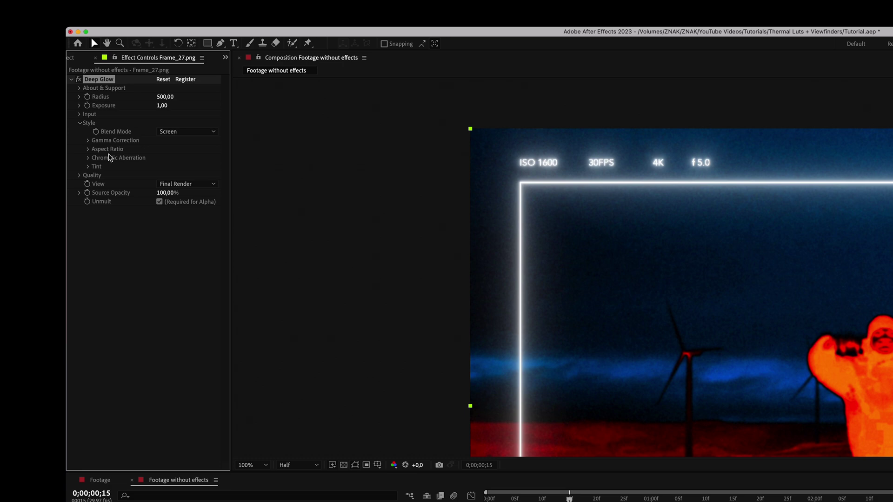
left_click(161, 106)
type("0,6")
key("Return")
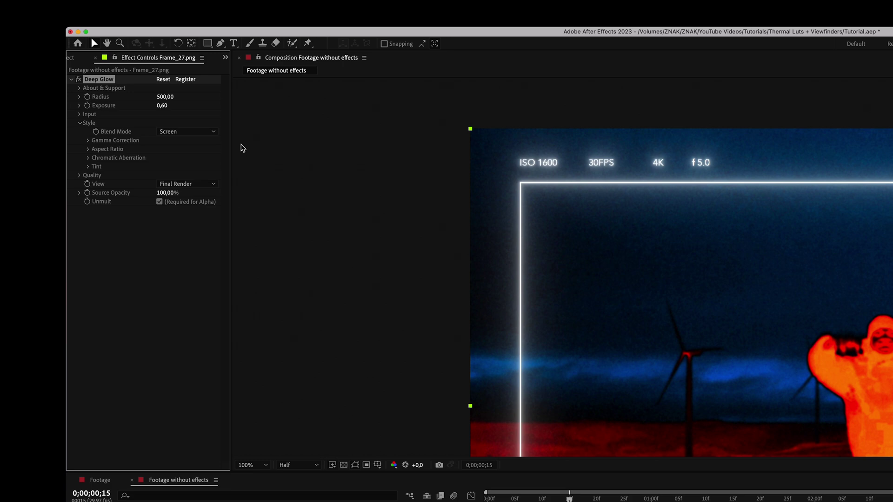
left_click(166, 97)
type("50")
key("Return")
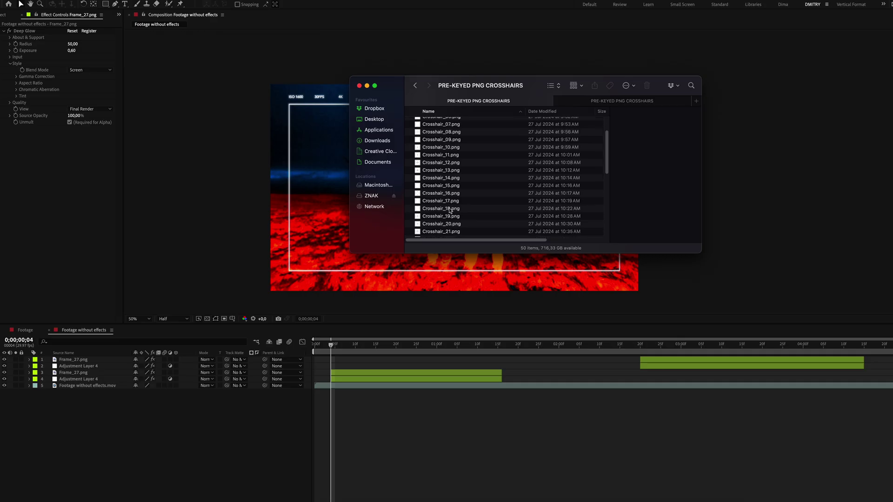
Bring Crosshair_18.png and Crosshair_41.png into the composition below the viewfinder frame layer
left_click(450, 211)
scroll(451, 214, "down", 10)
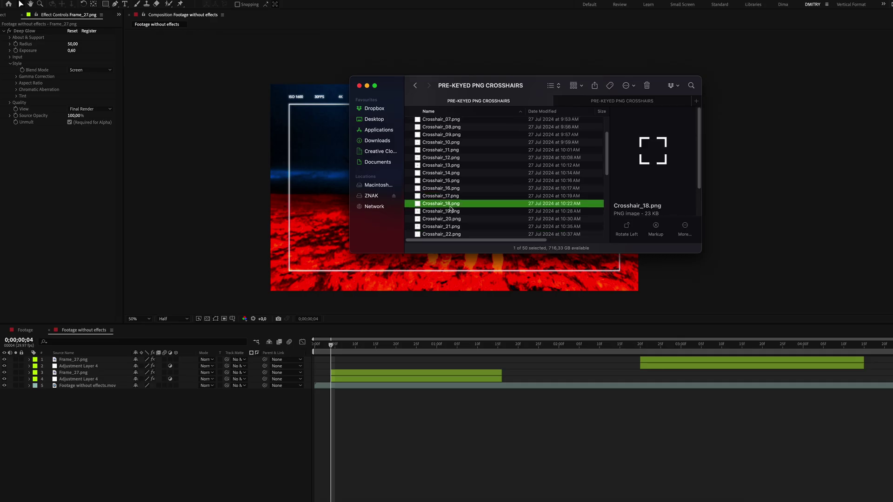
left_click(453, 222, "super")
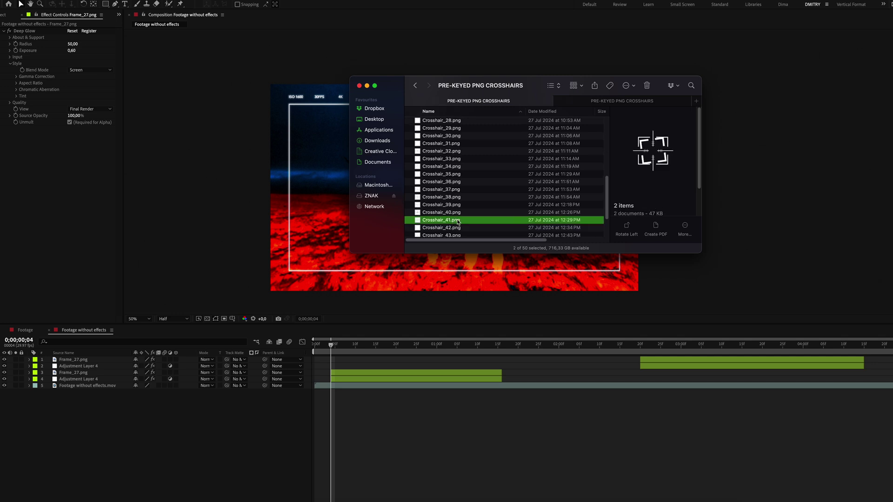
left_click_drag(453, 223, 125, 430)
left_click_drag(76, 373, 77, 382)
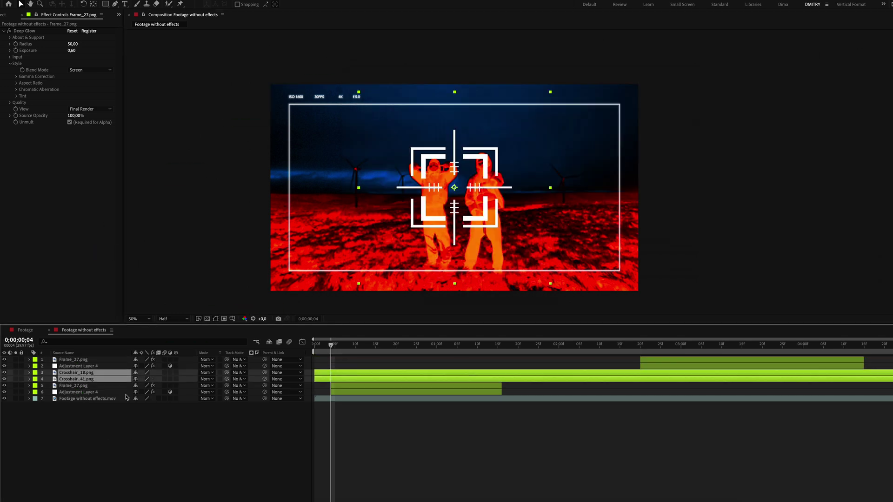
Split both crosshair layers at 0;00;01;16 and move the later clips to the top
left_click_drag(480, 347, 502, 347)
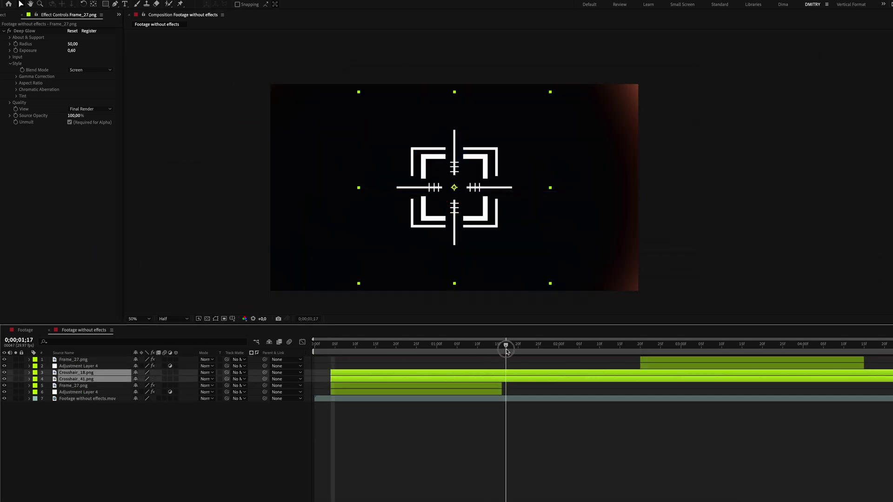
key("super+shift+d")
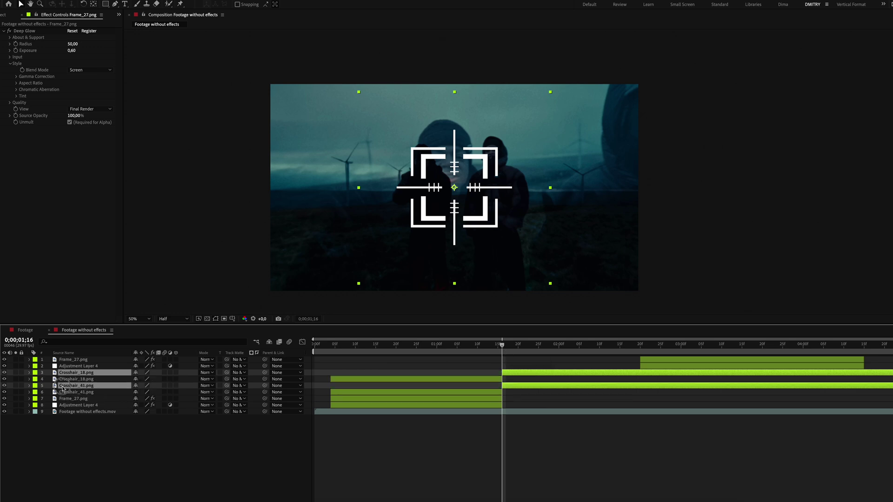
left_click_drag(62, 389, 65, 359)
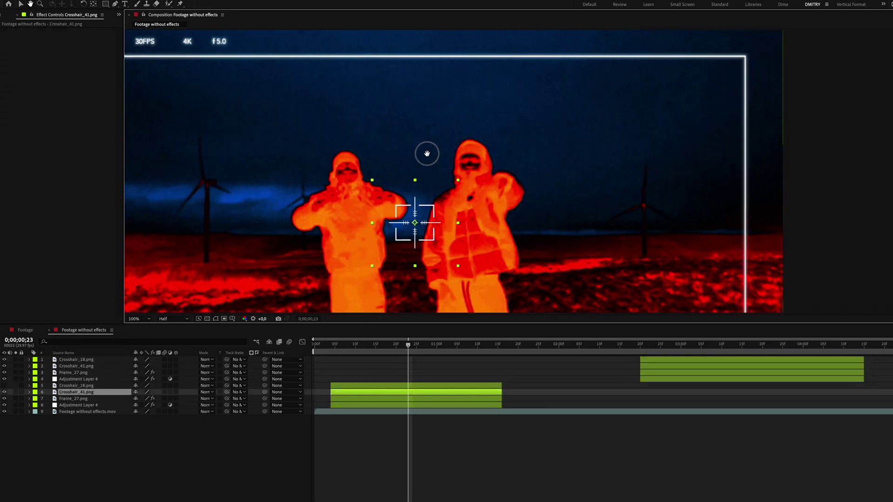
Hide the thermal look and keyframe Crosshair_41's position every two frames on the right person's head
left_click_drag(427, 153, 525, 95)
left_click_drag(512, 162, 444, 111)
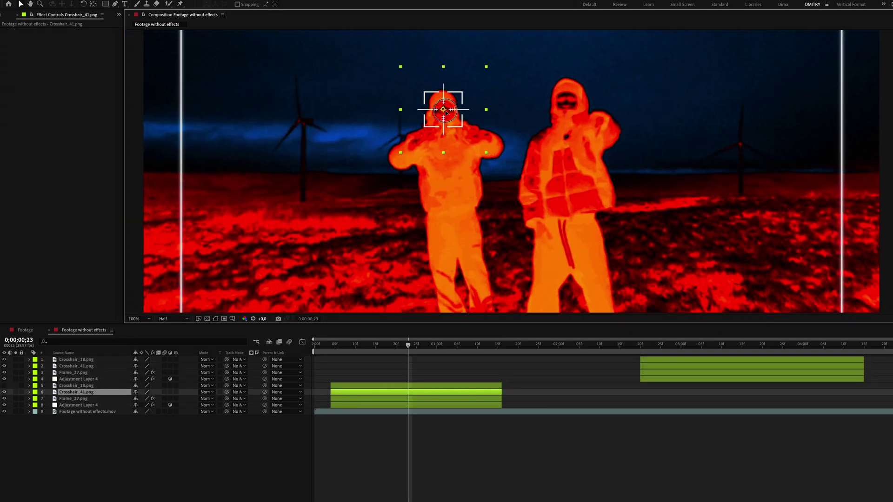
left_click(5, 406)
key("u")
key("j")
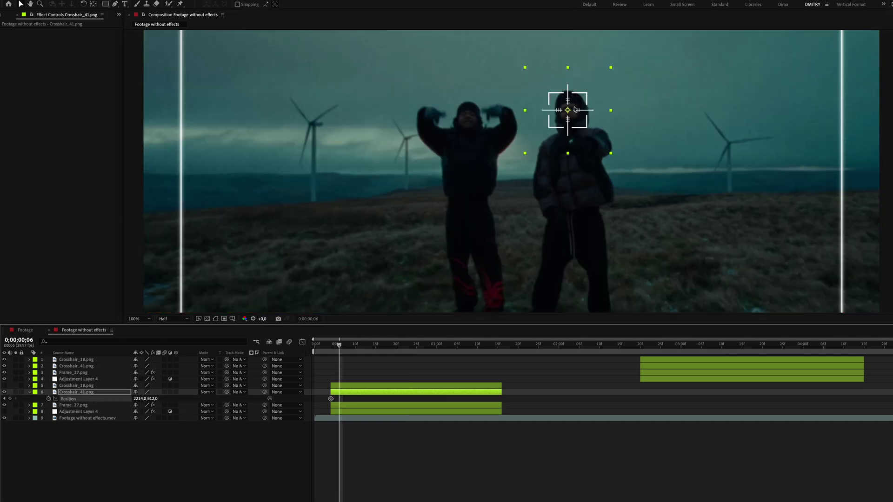
key("Page_Down")
key("Page_Down")
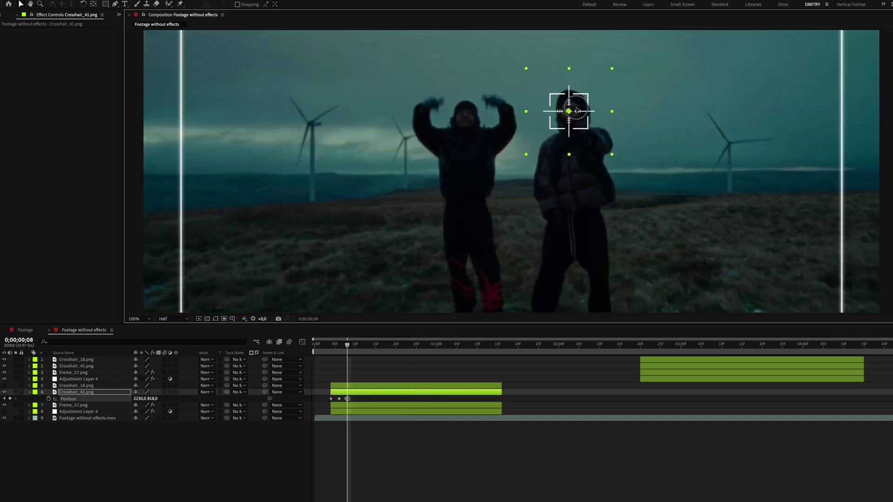
key("Page_Down")
key("Page_Down")
left_click_drag(576, 111, 575, 110)
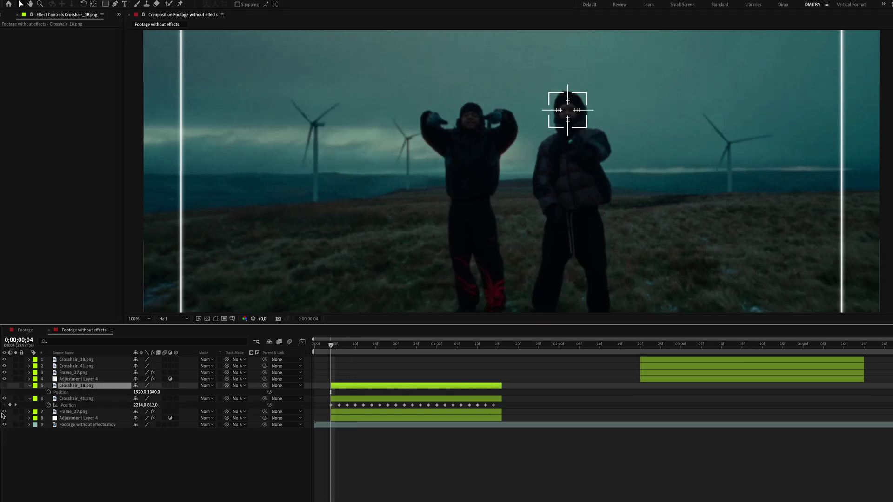
Show Crosshair_18.png and shrink it to fit over the other person's head
left_click(5, 385)
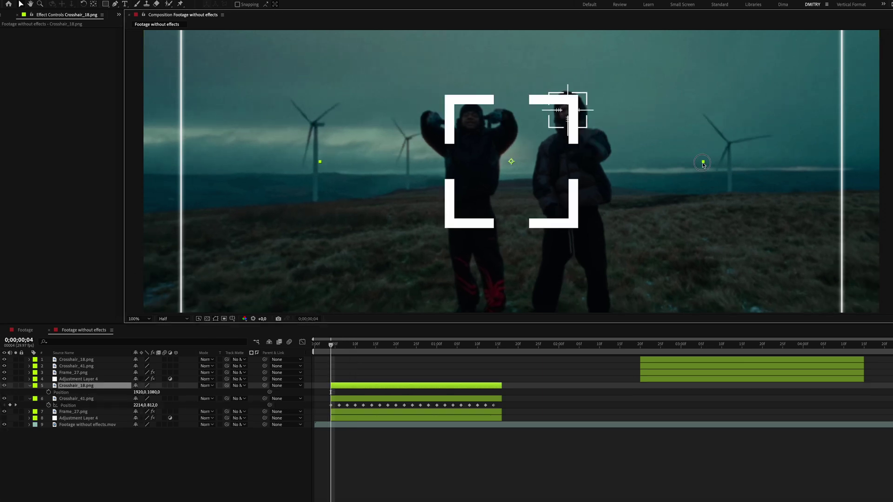
left_click_drag(702, 161, 579, 157)
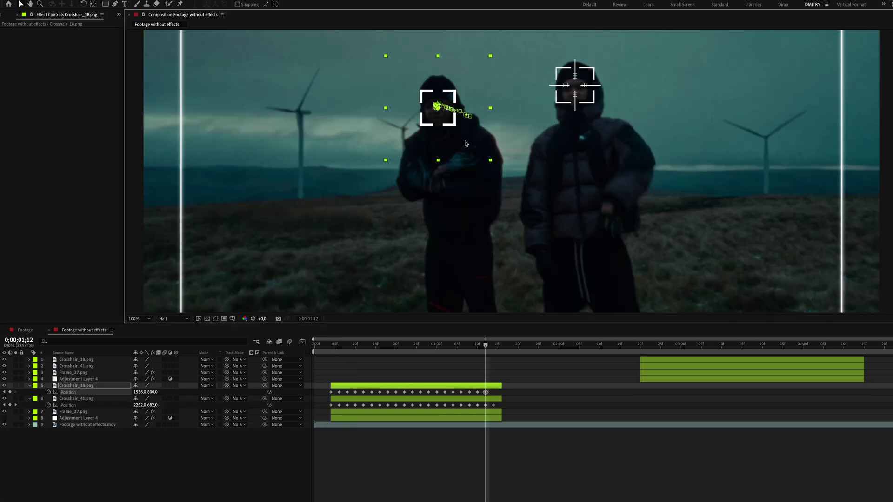
key("Page_Down")
key("Page_Down")
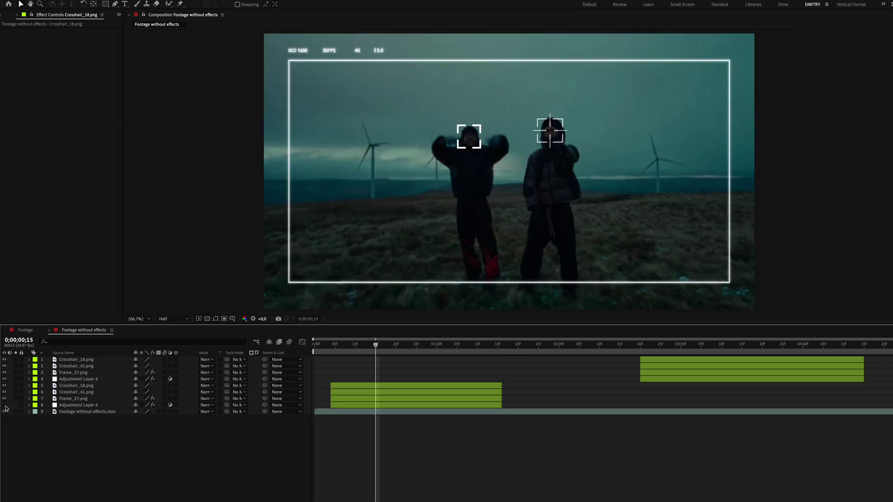
Re-enable the thermal layer and give Crosshair_18 a Deep Glow with Radius 200 and Exposure 0.8
left_click(5, 405)
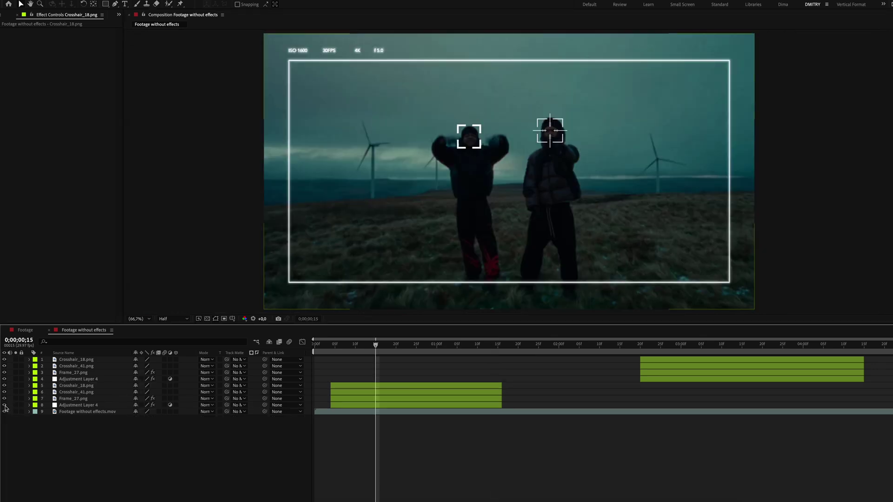
left_click(76, 386)
key("Page_Down")
key("Page_Down")
key("Page_Down")
key("Page_Down")
key("Page_Down")
key("Page_Down")
key("Page_Down")
key("Page_Down")
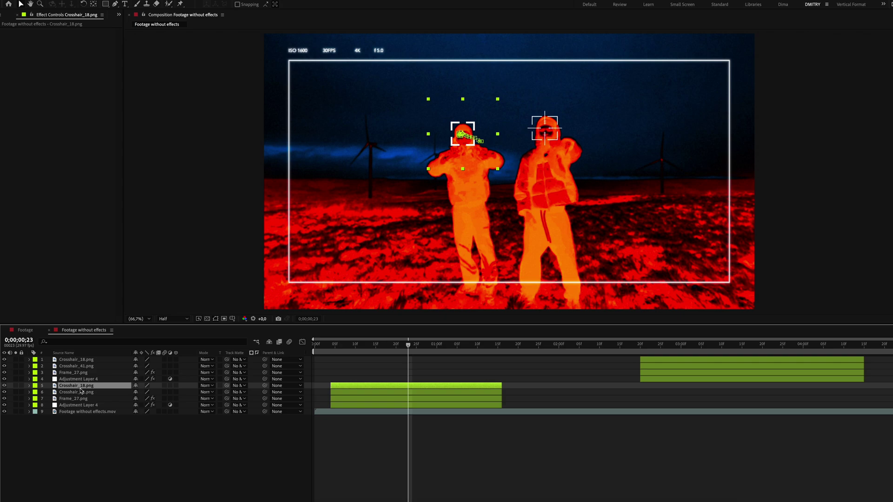
key("ctrl+space")
type("dee")
left_click(81, 389)
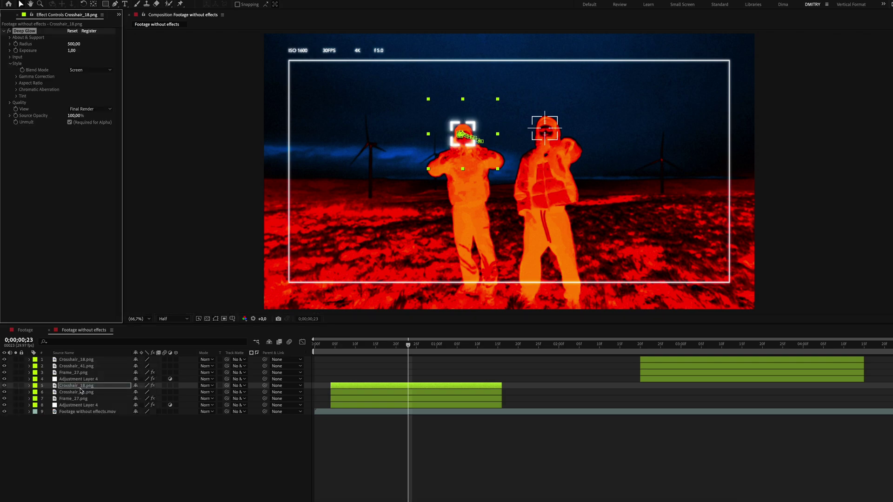
left_click(74, 45)
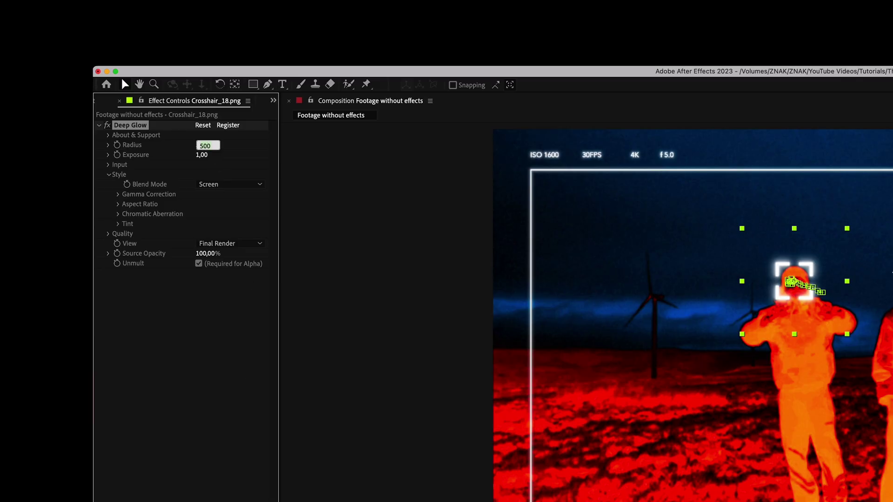
type("200")
key("Tab")
type("0.8")
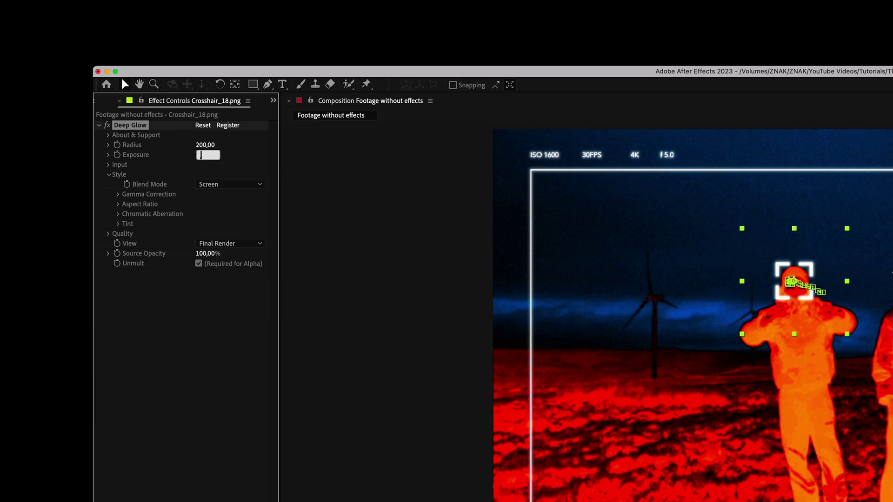
key("Return")
left_click(77, 392)
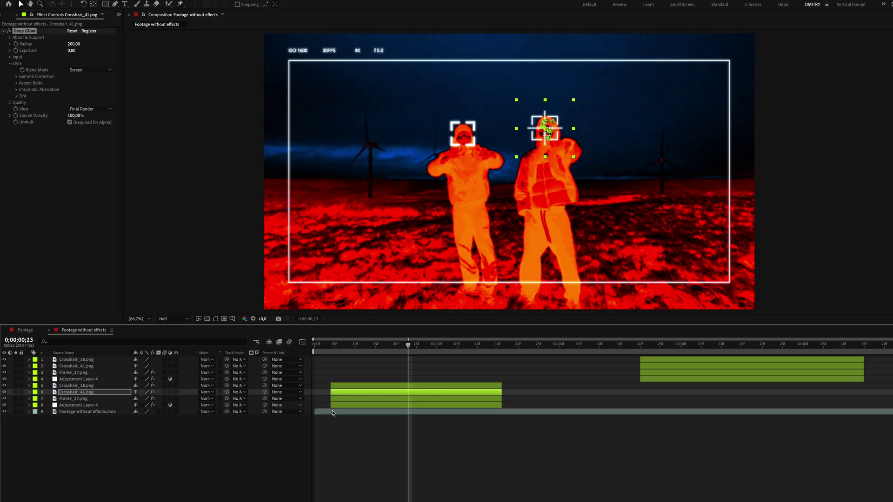
Add an adjustment layer at position 5 with Posterize Time set to 18 fps
right_click(73, 432)
mouse_move(116, 409)
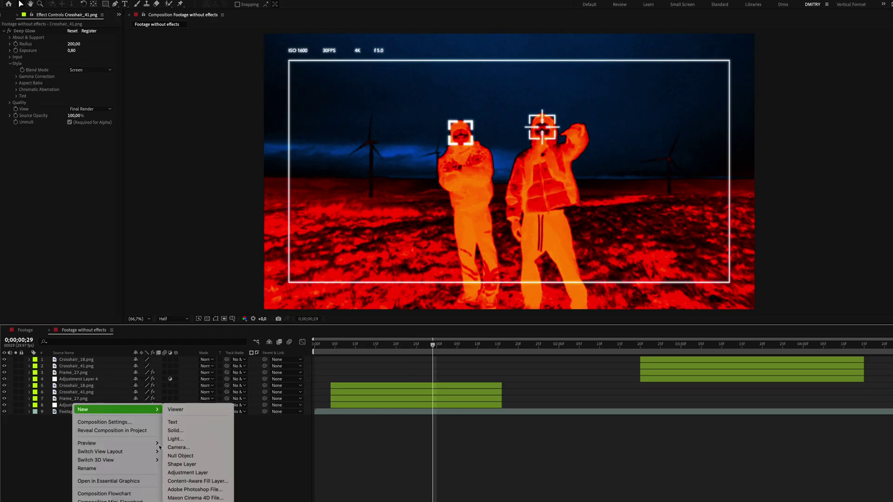
left_click(187, 473)
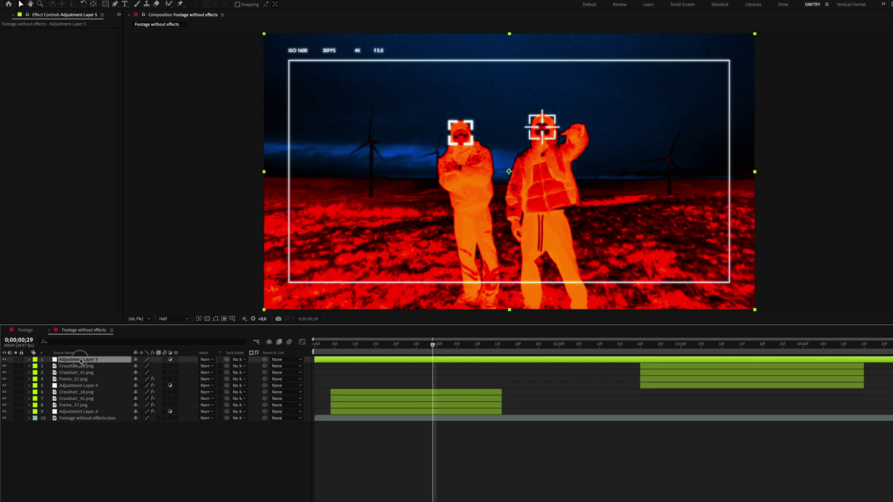
left_click_drag(81, 361, 79, 388)
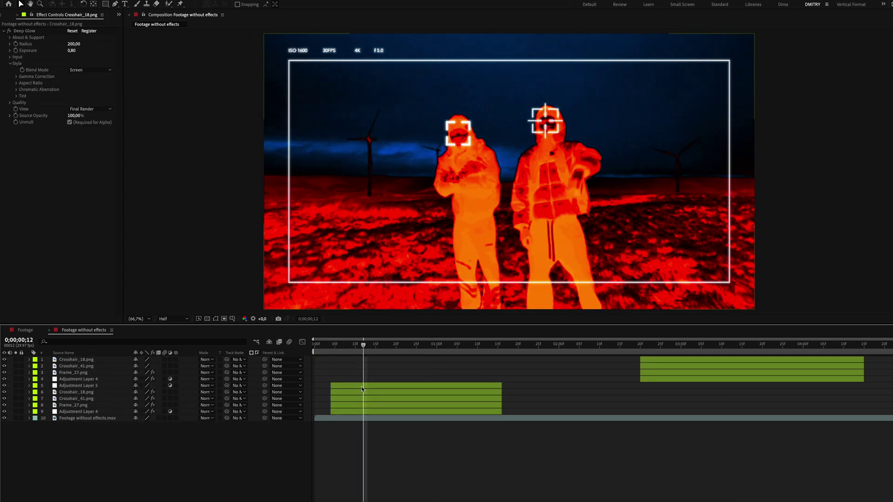
key("ctrl+space")
type("poster")
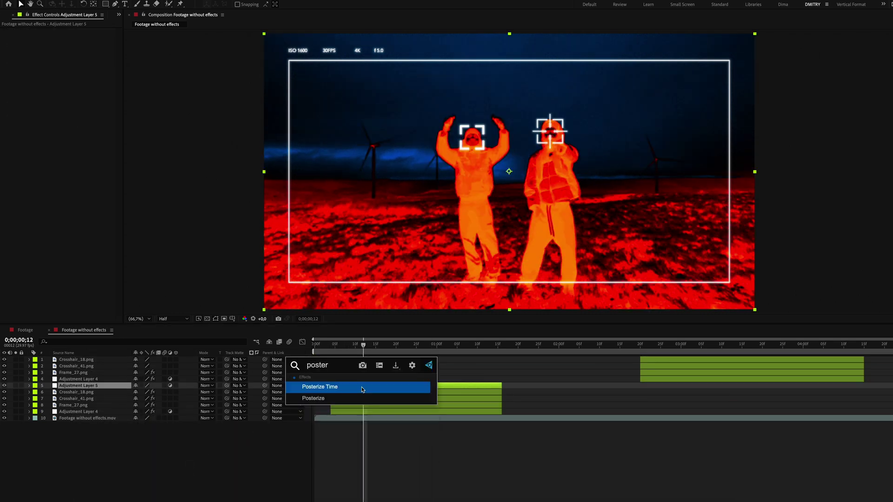
key("Return")
left_click(214, 126)
type("18")
key("Return")
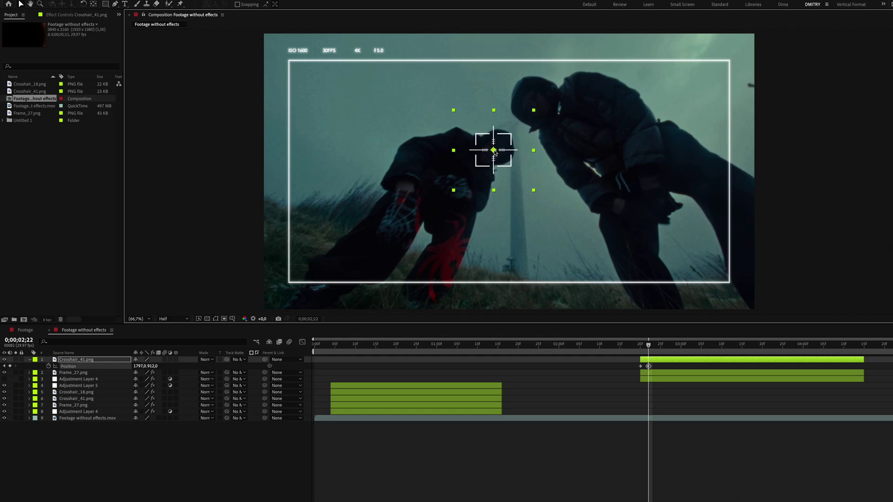
Step frame by frame, nudging Crosshair_41 so it stays on the face in the second shot
key("Page_Down")
key("Page_Down")
left_click_drag(485, 160, 486, 155)
scroll(487, 155, "up", 5)
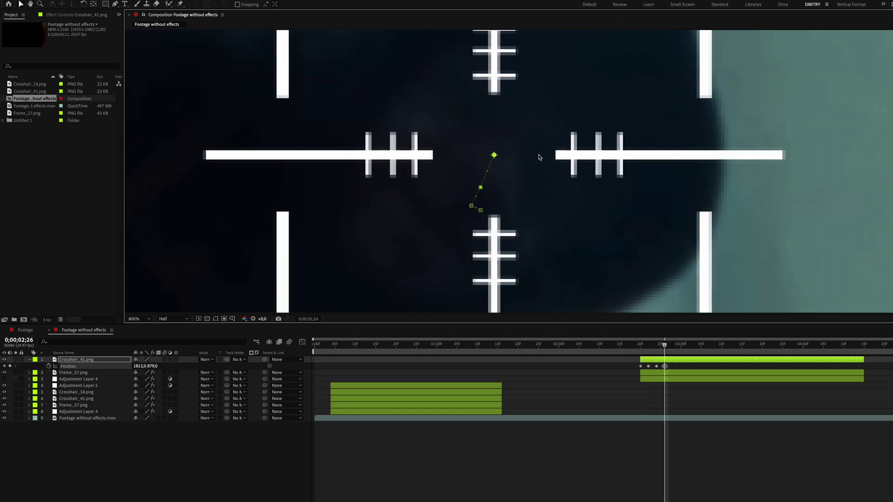
key("Page_Down")
key("Page_Down")
left_click_drag(543, 141, 518, 158)
key("Page_Down")
key("Page_Down")
key("Page_Down")
key("Page_Down")
key("Page_Down")
key("Page_Down")
key("Page_Down")
key("Page_Down")
scroll(518, 158, "down", 6)
key("i")
right_click(178, 402)
Create a new adjustment layer and apply the Exposure effect to it
mouse_move(186, 408)
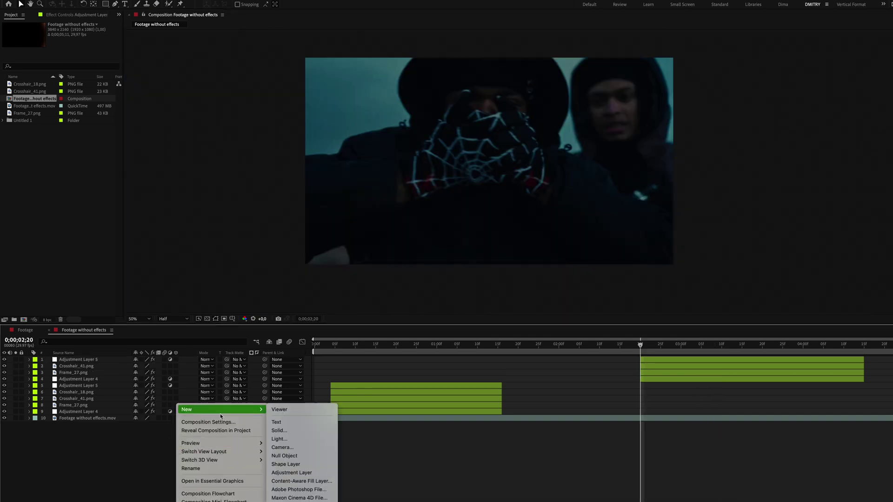
left_click(327, 474)
key("ctrl+space")
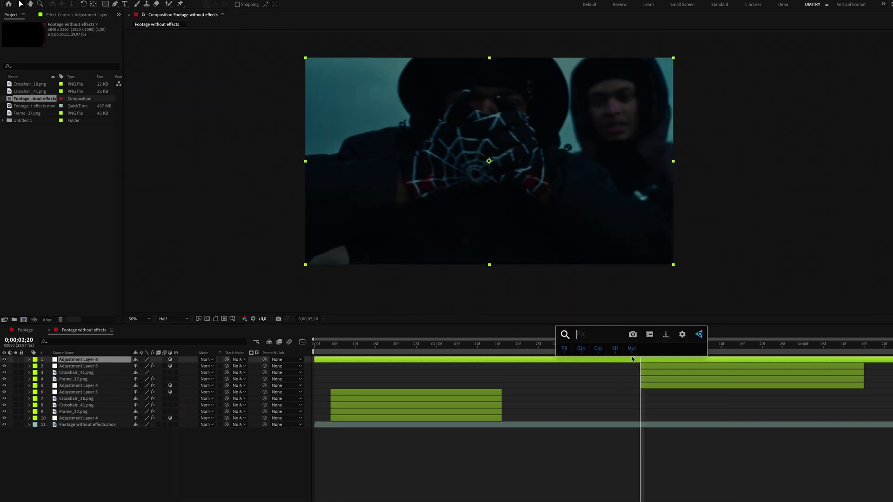
type("expo")
key("Return")
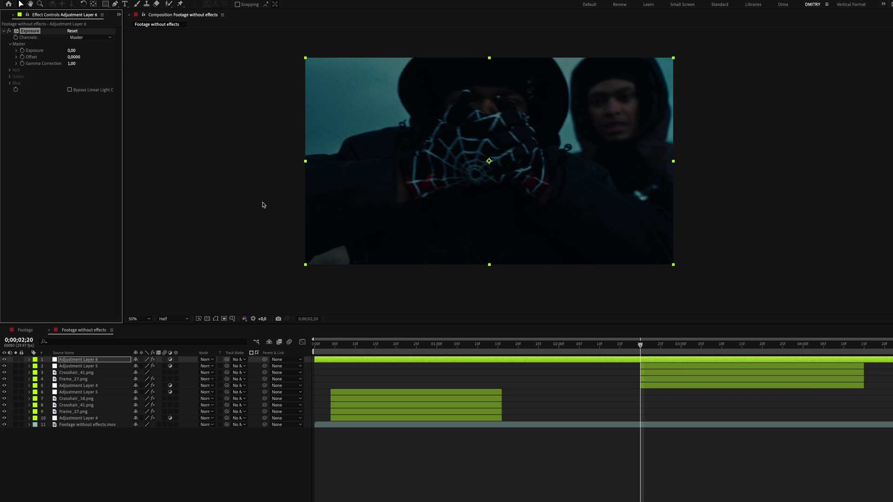
Keyframe Exposure at 6 on frame 2;20 and at 0 on frame 2;17
type("6")
key("Return")
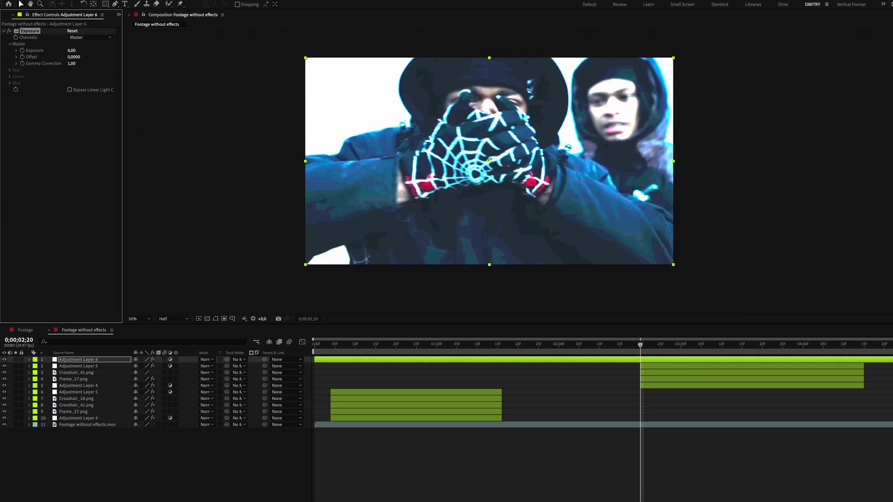
key("Page_Up")
key("Page_Up")
key("Page_Up")
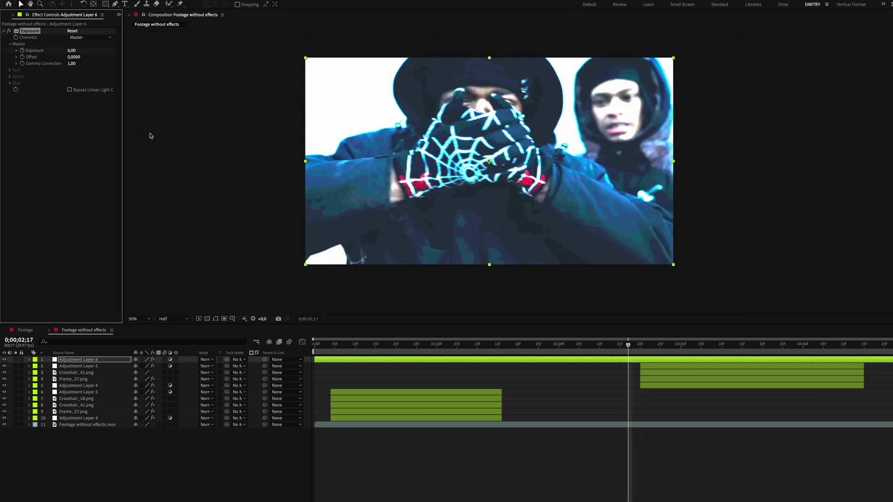
type("0")
key("Return")
Trim the flash adjustment layer to 2;17–2;23 by splitting it and deleting the outside parts
key("ctrl+shift+d")
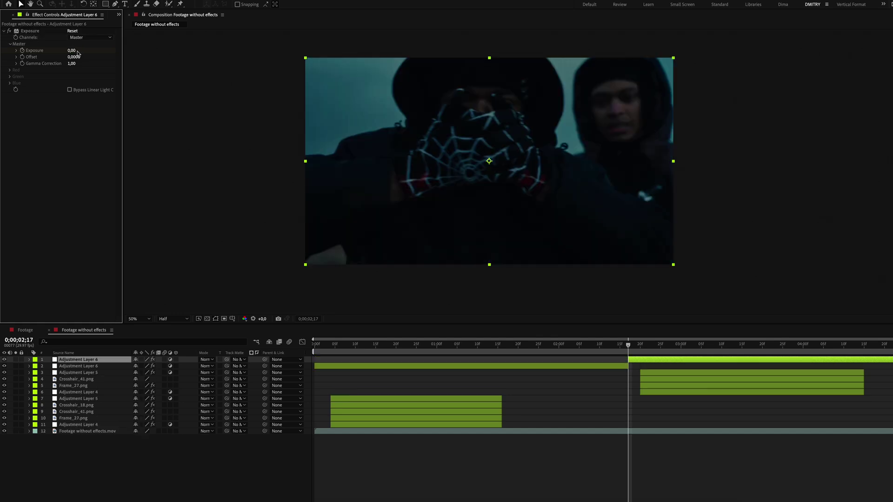
left_click(614, 367)
key("Delete")
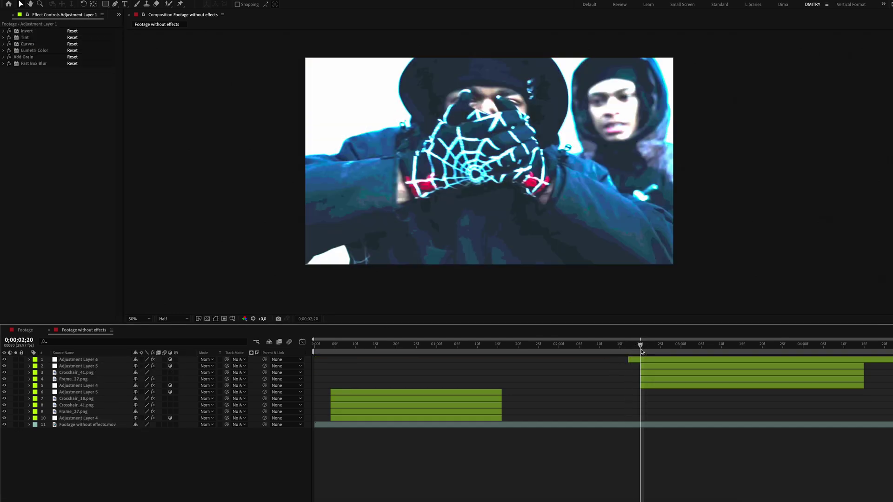
left_click_drag(629, 345, 642, 352)
key("Page_Down")
left_click(78, 359)
key("ctrl+shift+d")
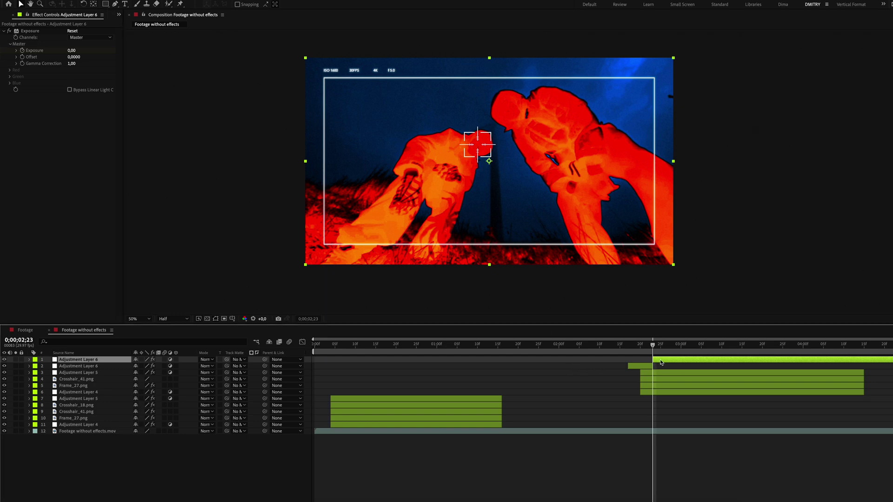
key("Delete")
Select the Crosshair_41 layers of the first and second shots, then deselect
left_click(436, 405)
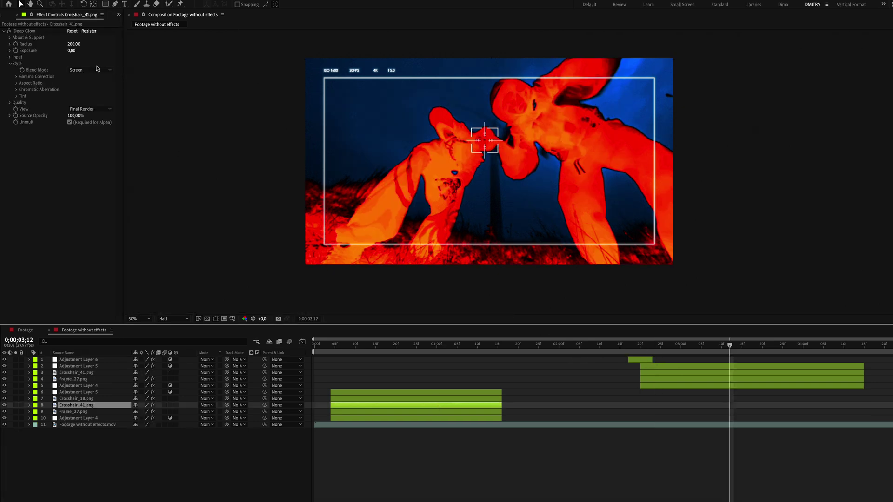
left_click(698, 373)
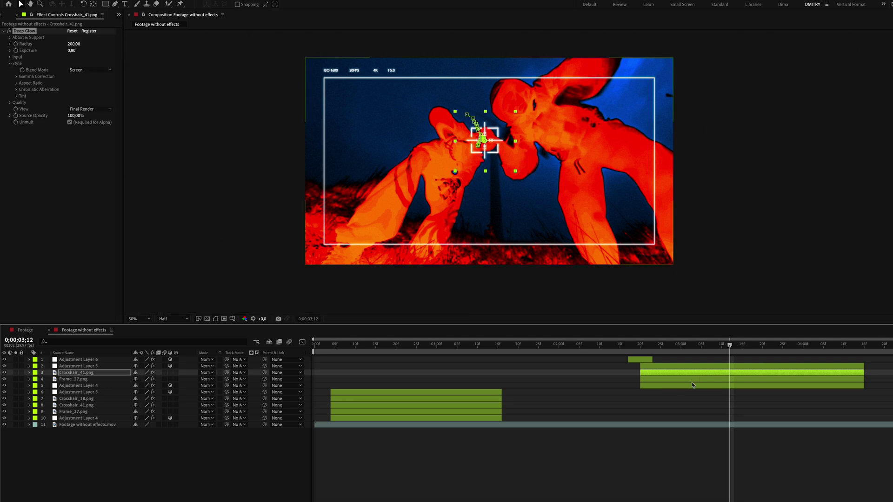
left_click(630, 474)
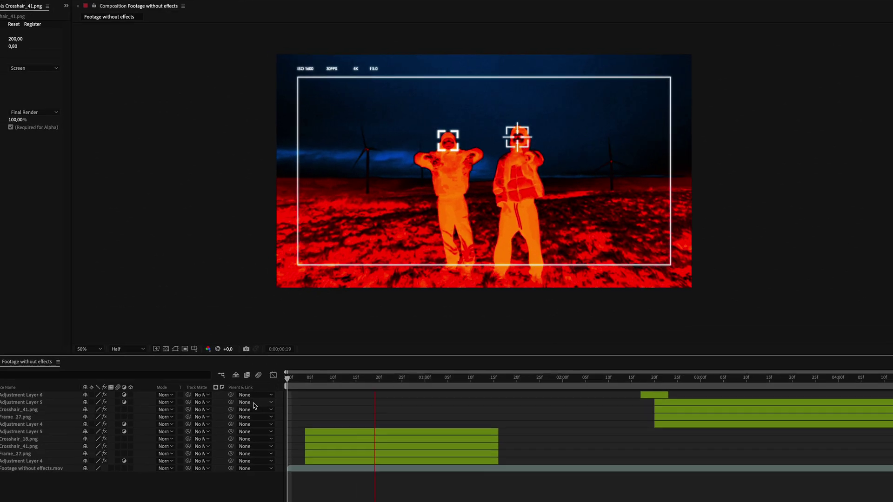